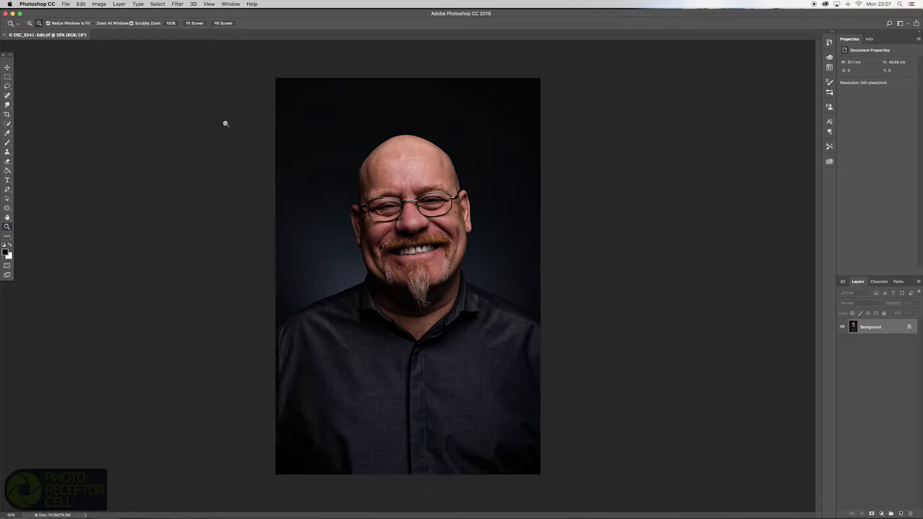
{"action": "left_click", "coordinate": [7, 180]}
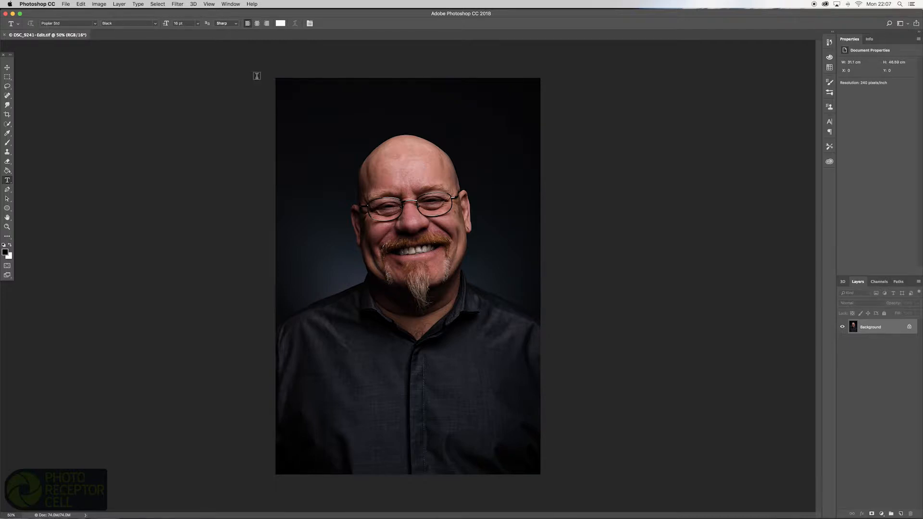
{"action": "left_click", "coordinate": [301, 117]}
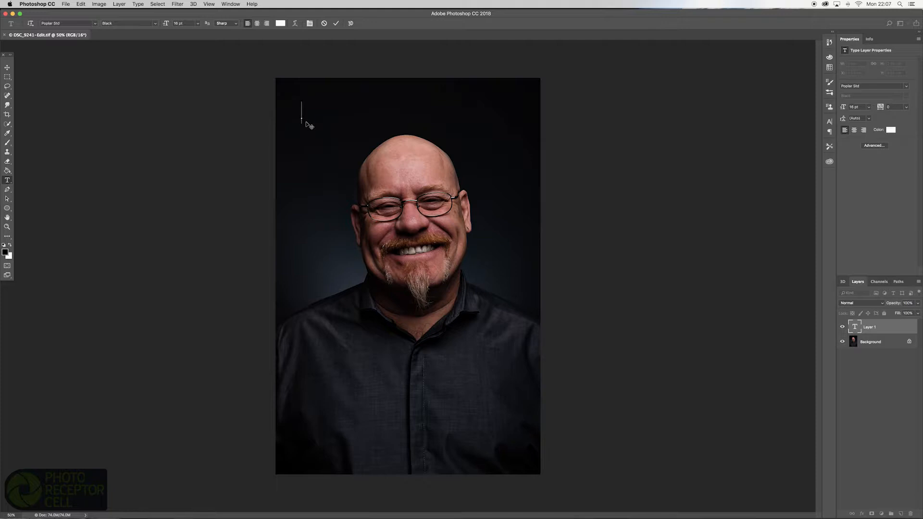
{"action": "type", "text": "www.justgiving.com/"}
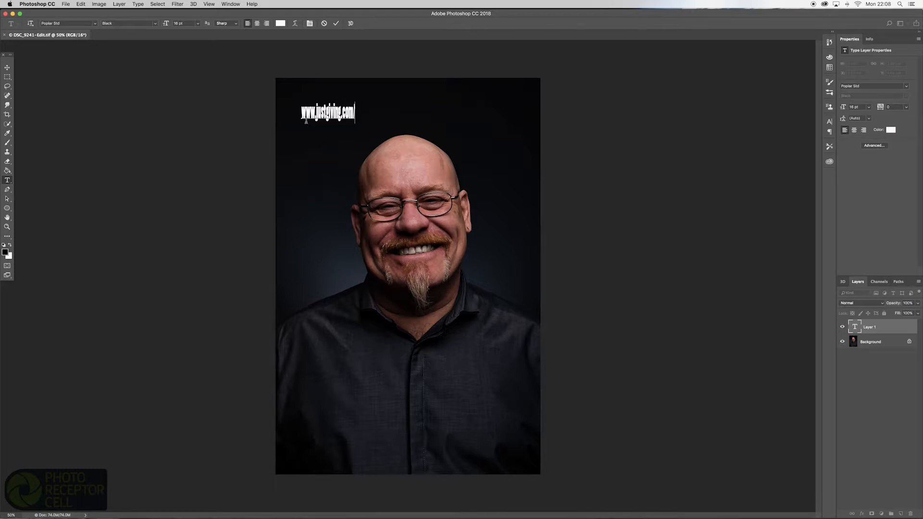
{"action": "type", "text": "MNUT18"}
{"action": "key", "text": "super+Return"}
{"action": "key", "text": "v"}
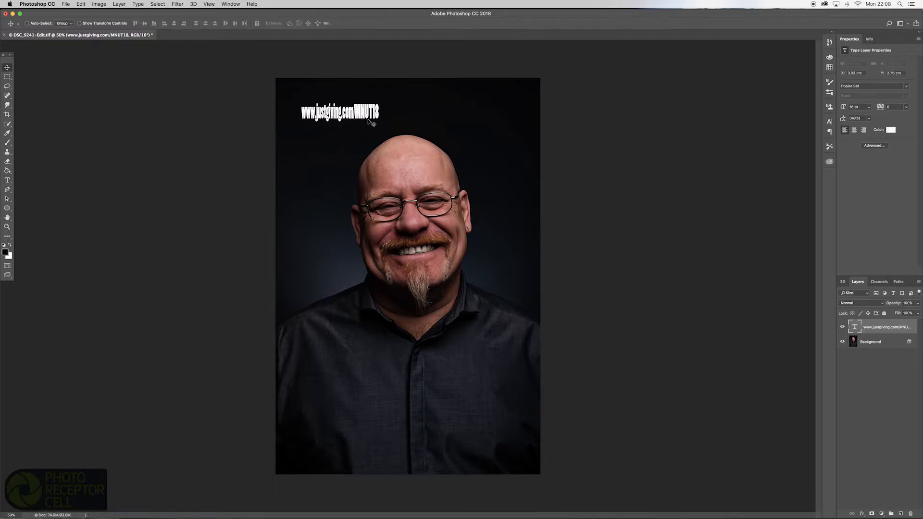
Scale the text layer up proportionally so it spans most of the photo's width
{"action": "key", "text": "super+t"}
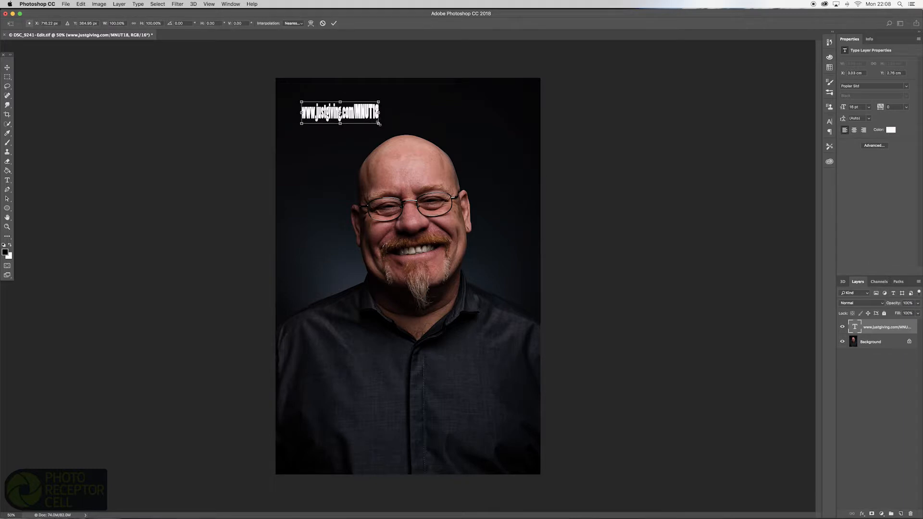
{"action": "left_click_drag", "start_coordinate": [378, 124], "coordinate": [499, 187]}
{"action": "key", "text": "Return"}
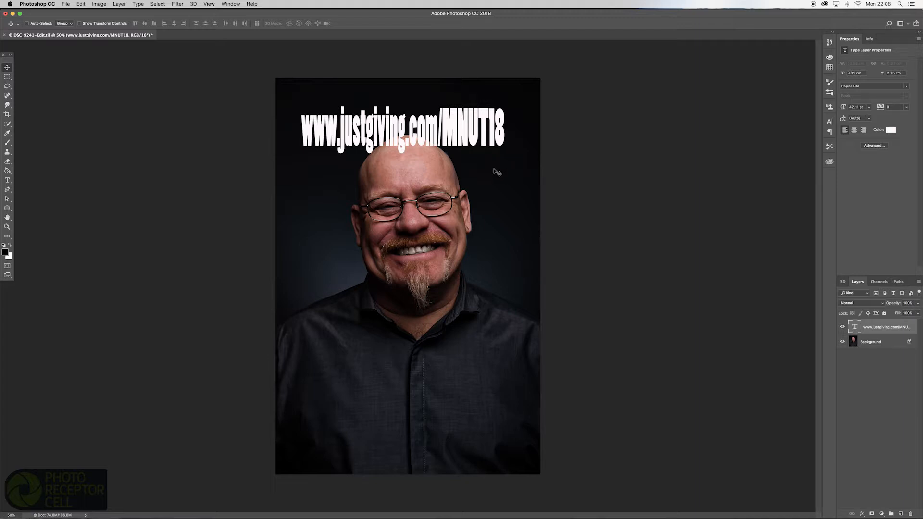
Add an 8 px black outside Stroke effect to the text layer
{"action": "double_click", "coordinate": [899, 326]}
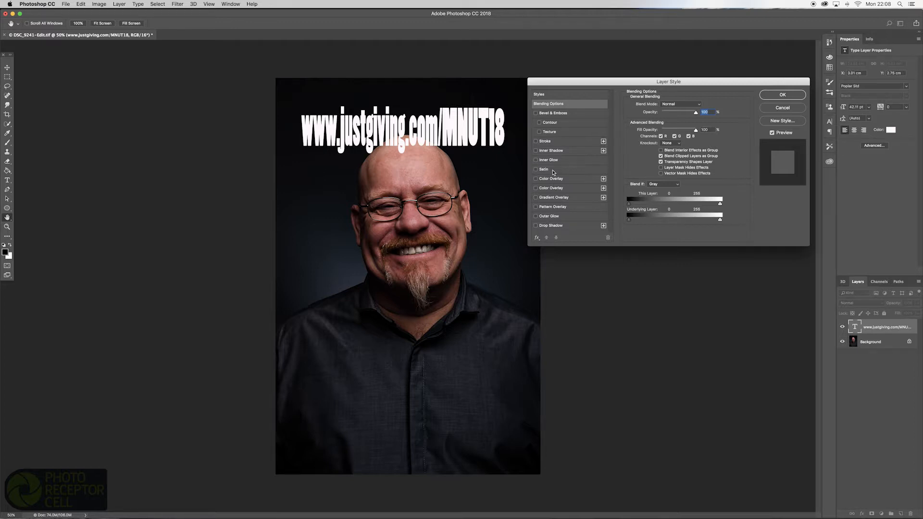
{"action": "left_click", "coordinate": [536, 141]}
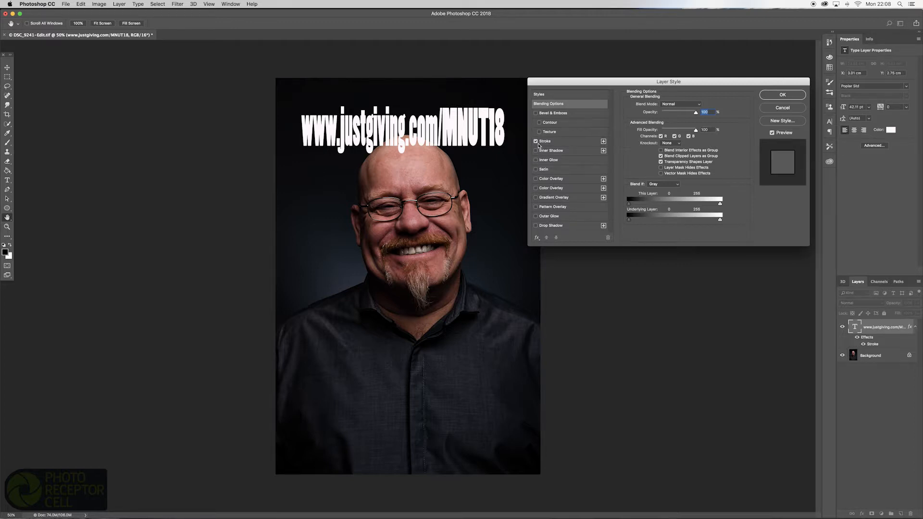
{"action": "left_click", "coordinate": [570, 144]}
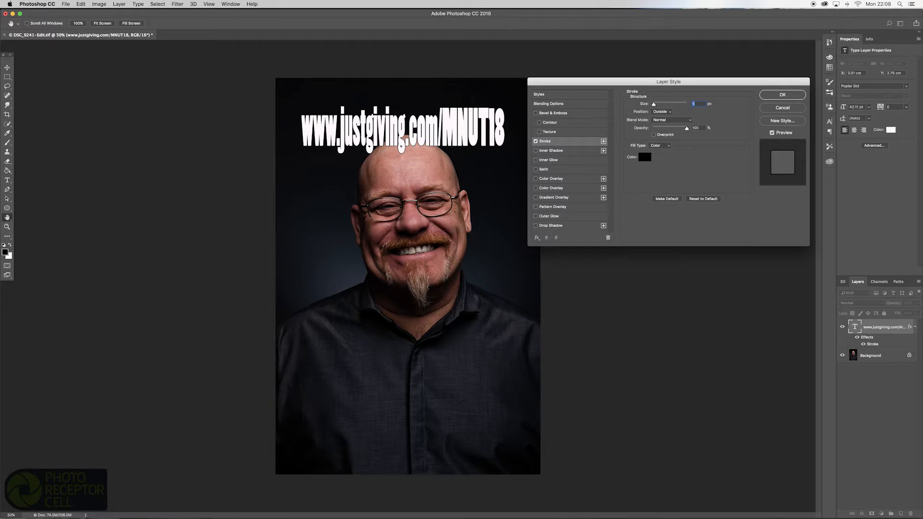
{"action": "type", "text": "8"}
{"action": "left_click", "coordinate": [783, 96]}
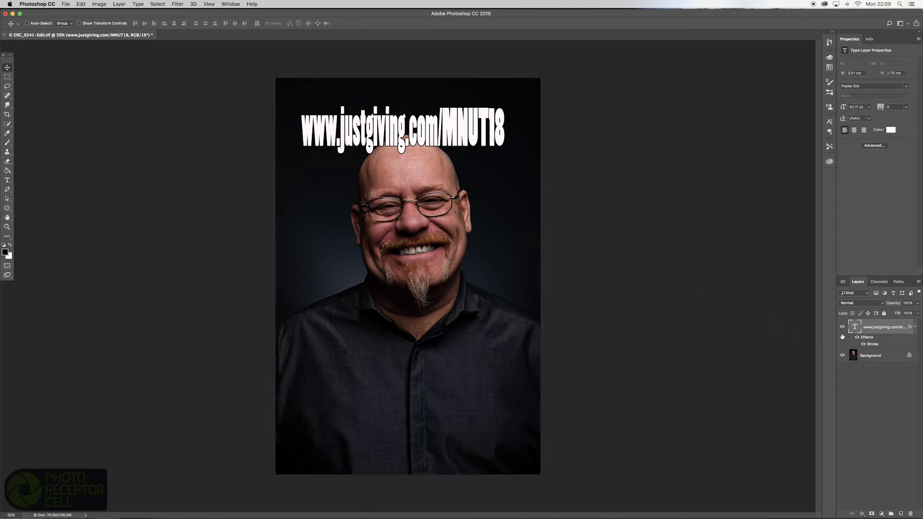
{"action": "right_click", "coordinate": [860, 326]}
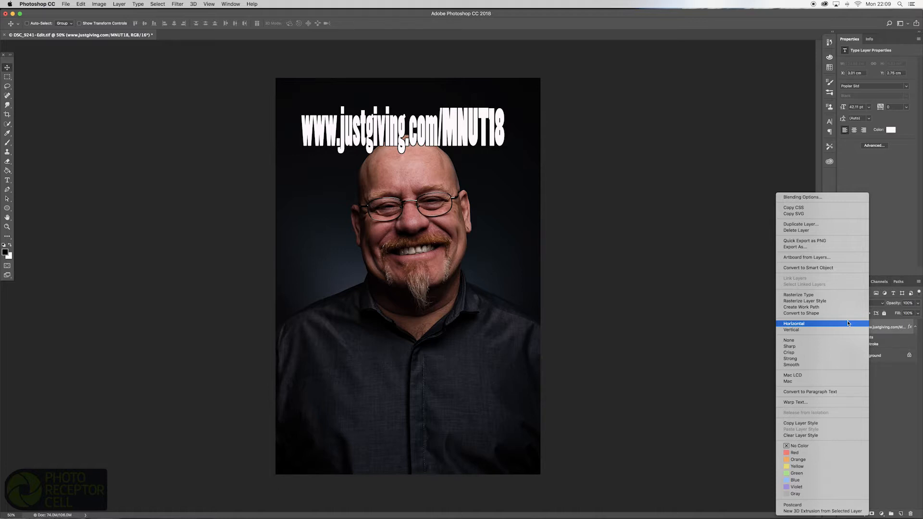
{"action": "left_click", "coordinate": [800, 247]}
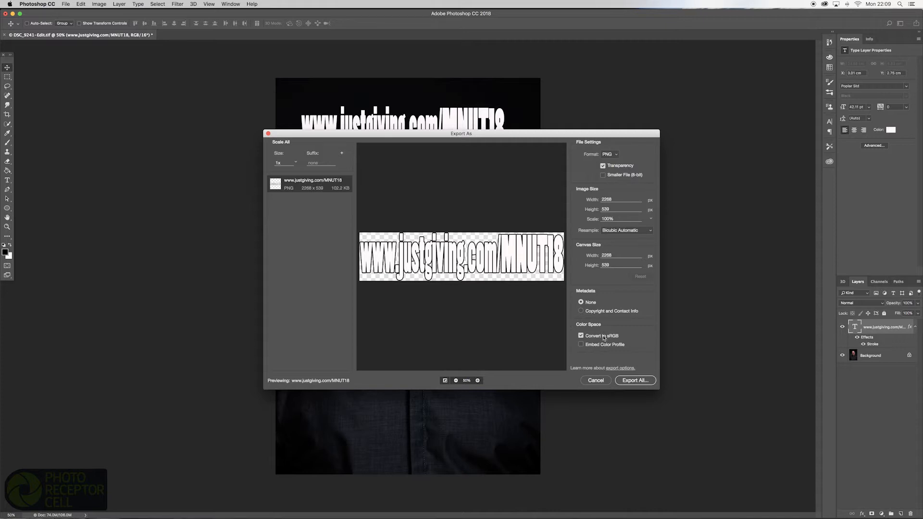
{"action": "left_click", "coordinate": [635, 380]}
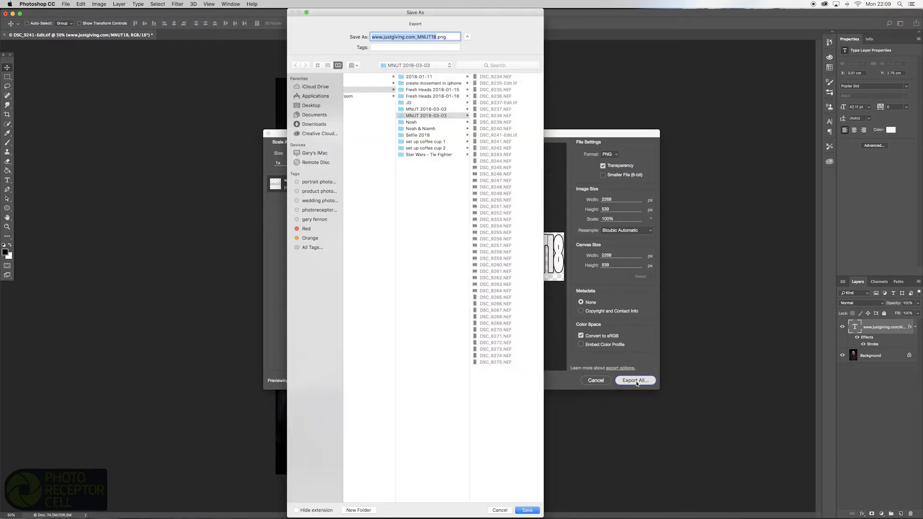
{"action": "left_click", "coordinate": [311, 105]}
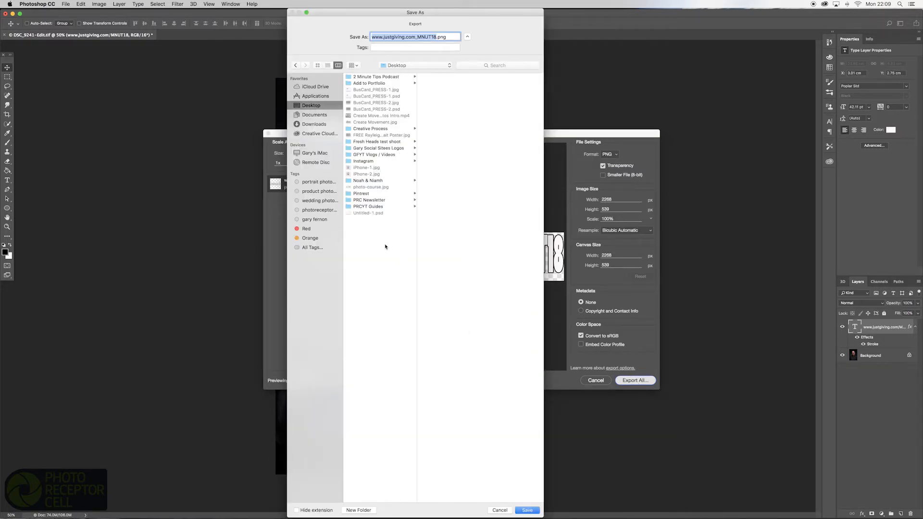
{"action": "left_click", "coordinate": [528, 511]}
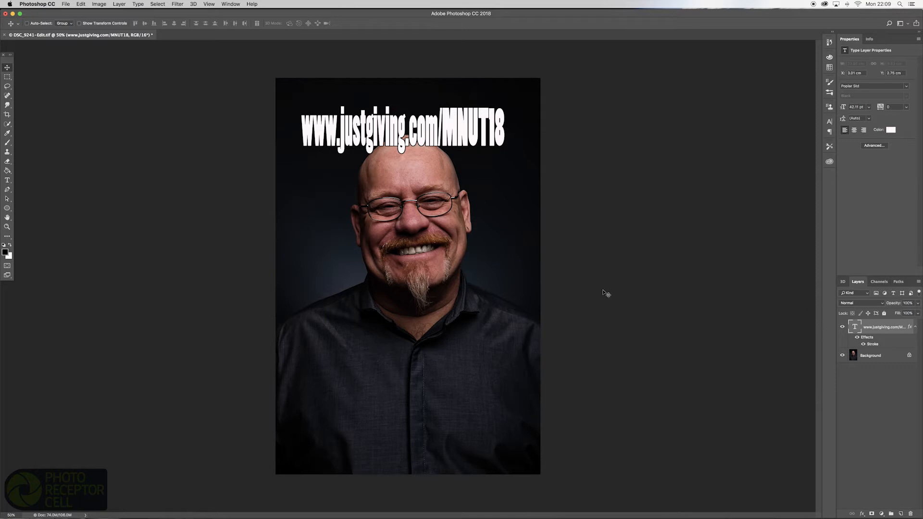
{"action": "key", "text": "super+o"}
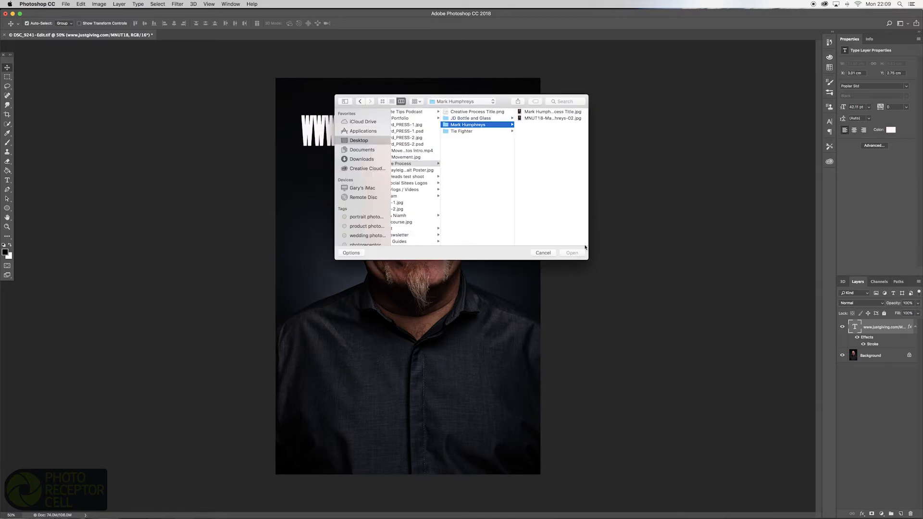
{"action": "scroll", "coordinate": [480, 151], "scroll_direction": "left", "scroll_amount": 3}
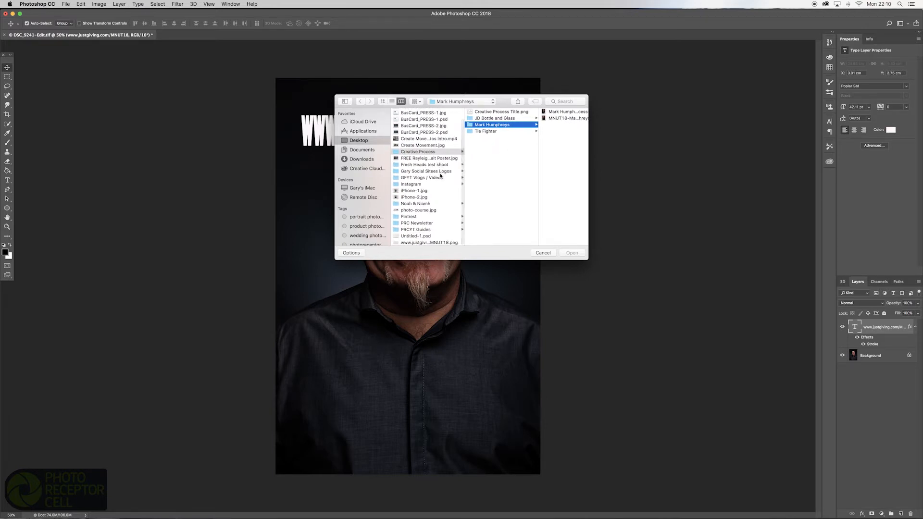
{"action": "left_click", "coordinate": [438, 243]}
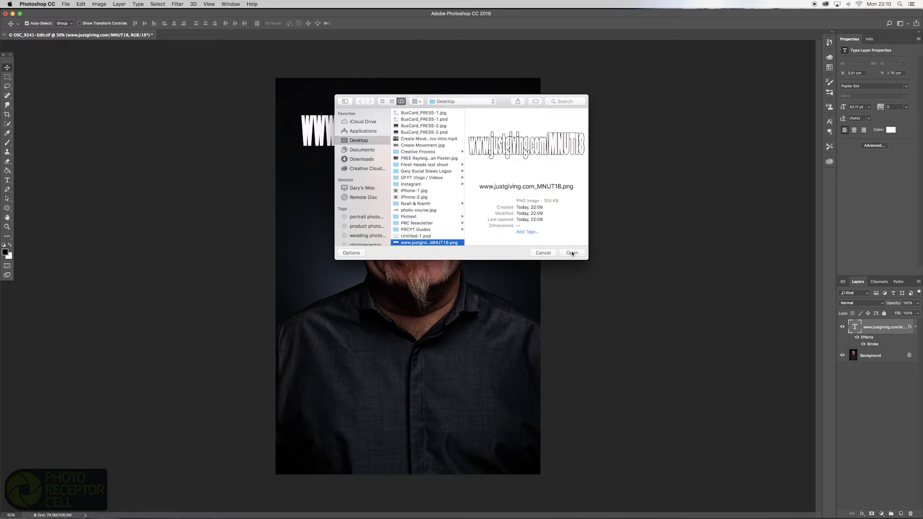
{"action": "left_click", "coordinate": [572, 253]}
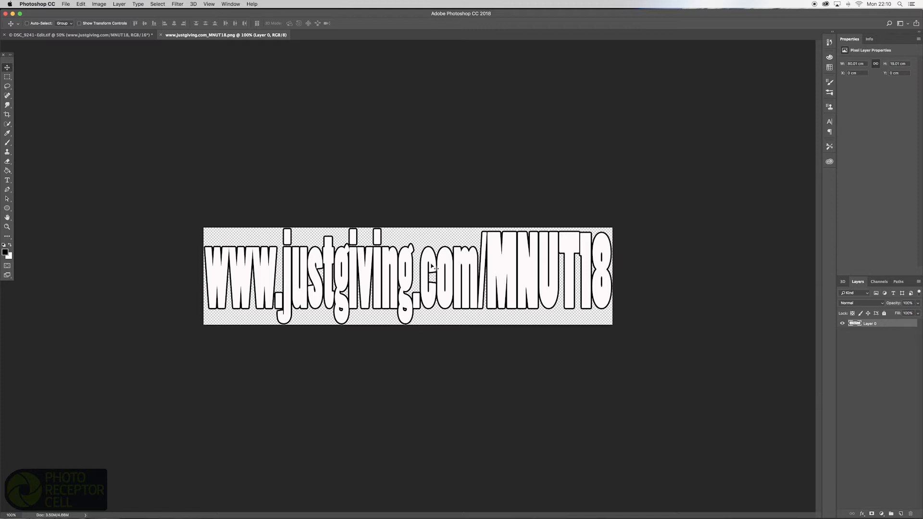
Hide the portrait's text layer and copy the PNG's layer into the portrait document, accepting the bit depth and color profile conversions
{"action": "left_click", "coordinate": [101, 35]}
{"action": "left_click", "coordinate": [842, 328]}
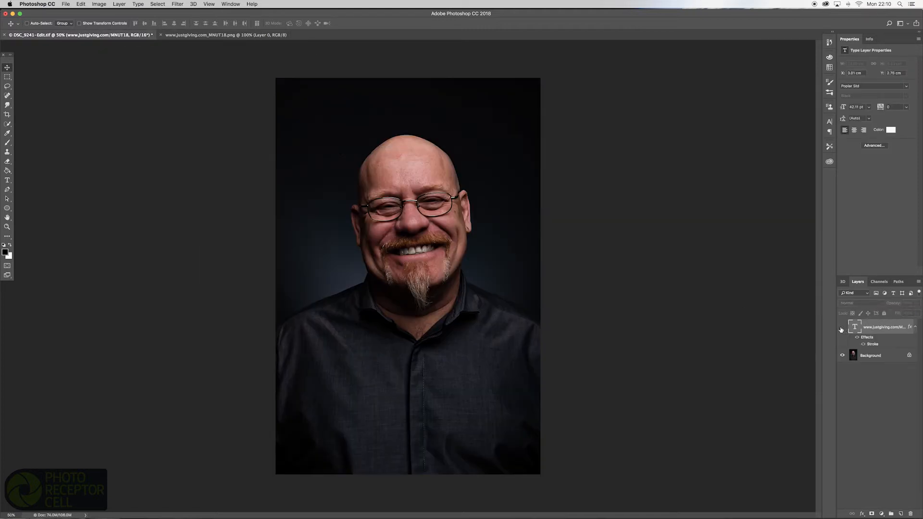
{"action": "left_click", "coordinate": [212, 35]}
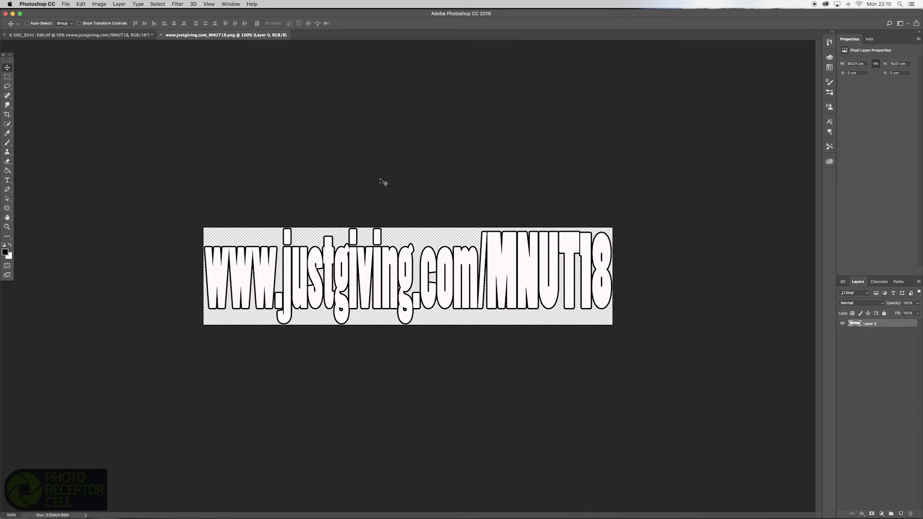
{"action": "left_click_drag", "start_coordinate": [408, 282], "coordinate": [461, 154]}
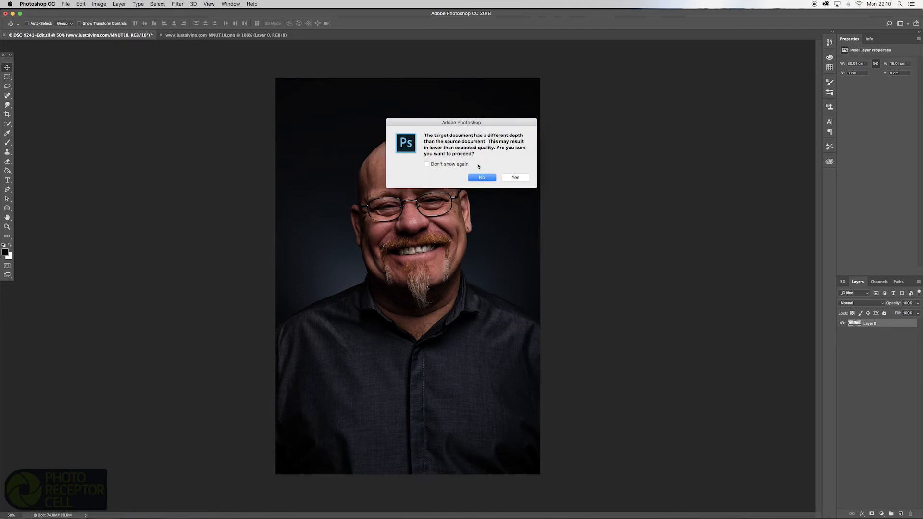
{"action": "left_click", "coordinate": [517, 178]}
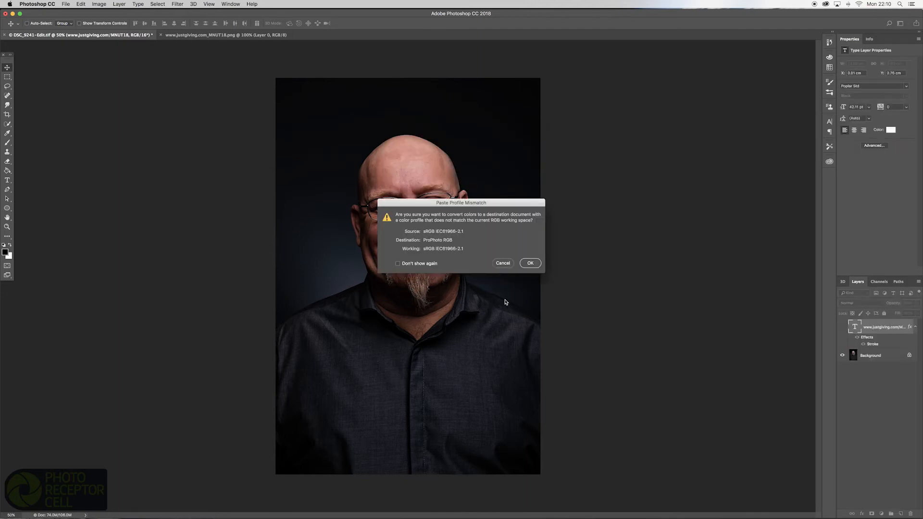
{"action": "left_click", "coordinate": [530, 263]}
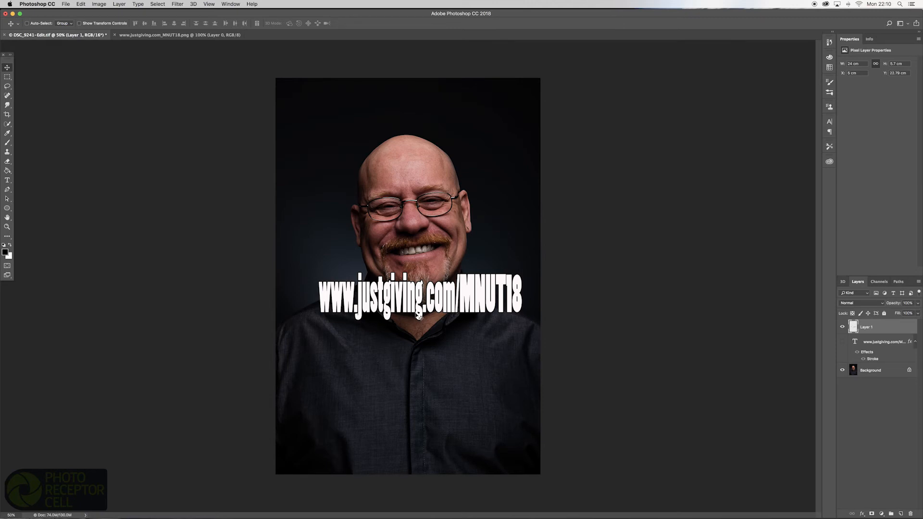
Scale the pasted logo layer down to about 47% and place it just below the man's chin, over the collar
{"action": "left_click_drag", "start_coordinate": [426, 305], "coordinate": [410, 357]}
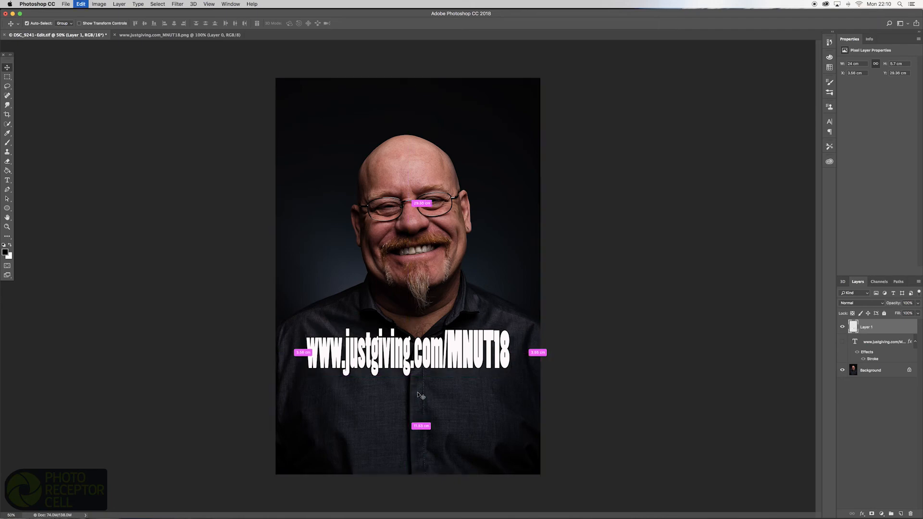
{"action": "key", "text": "super+t"}
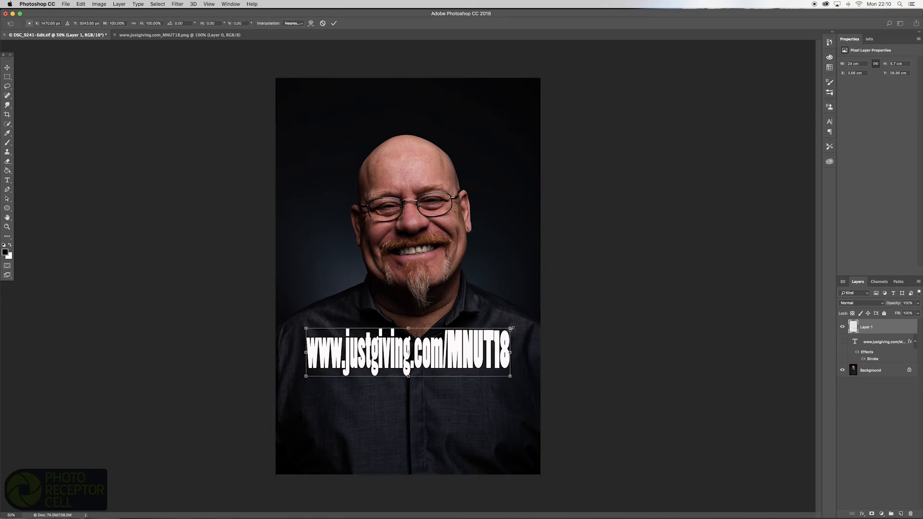
{"action": "left_click_drag", "start_coordinate": [512, 327], "coordinate": [402, 355]}
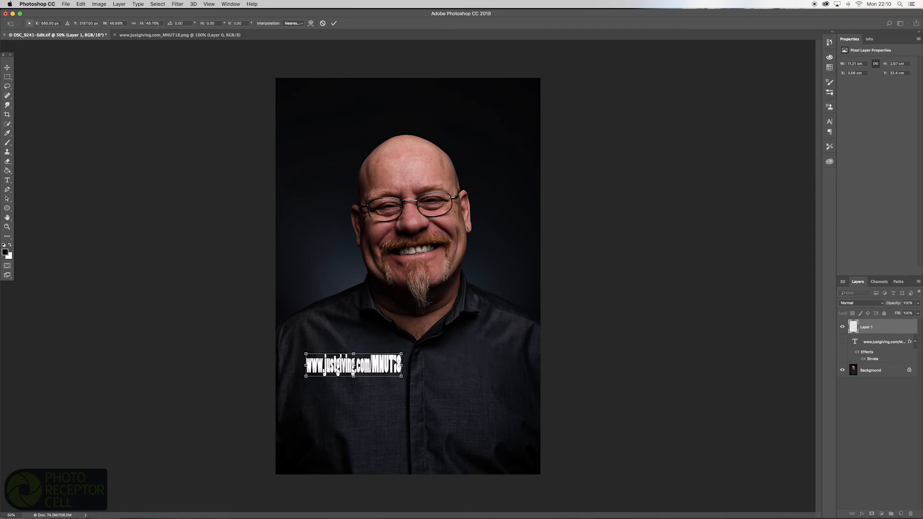
{"action": "key", "text": "Return"}
{"action": "left_click_drag", "start_coordinate": [369, 368], "coordinate": [423, 301]}
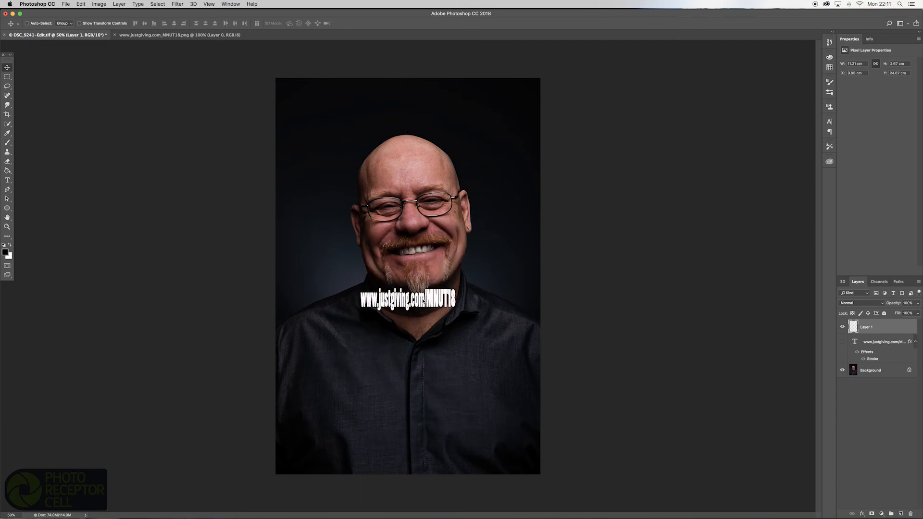